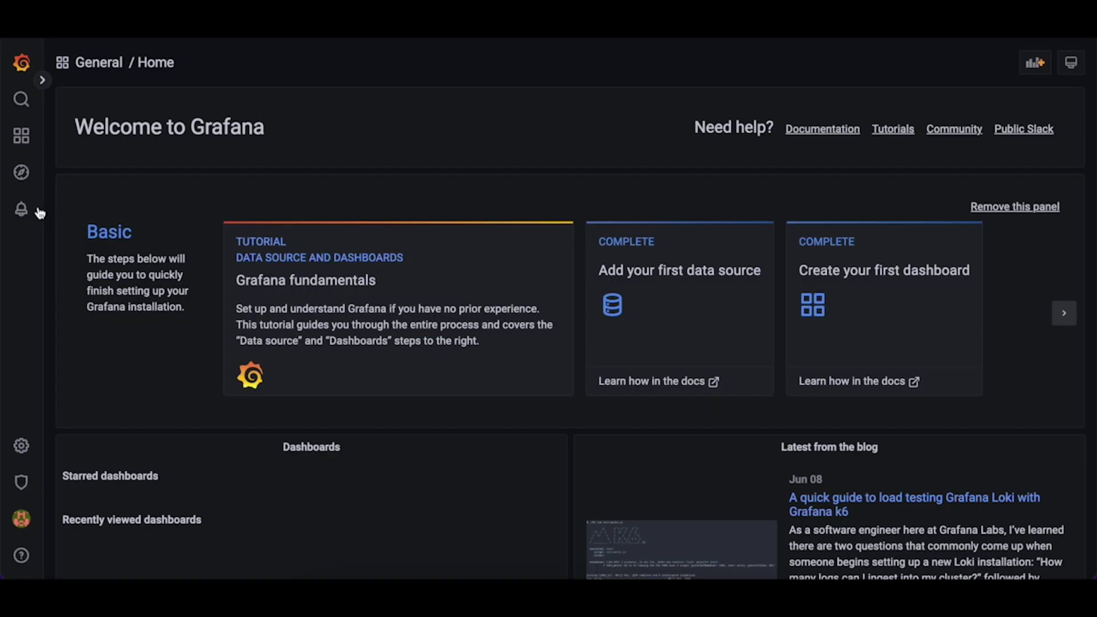
Step: Go to the Alerting rules page and start creating a new alert rule
{"action": "left_click", "coordinate": [23, 210]}
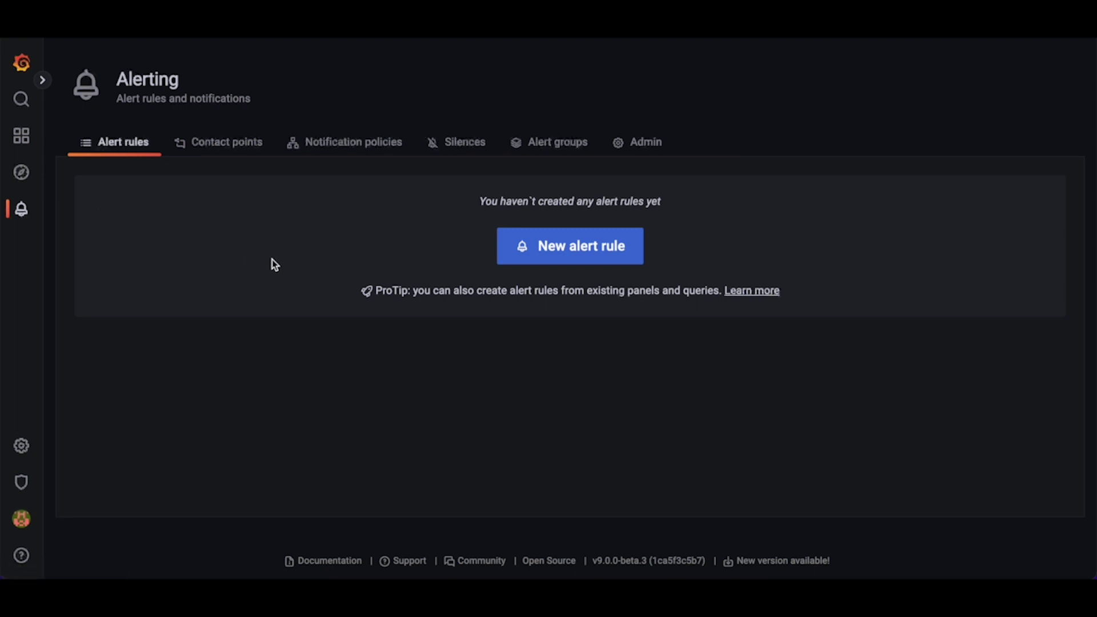
{"action": "left_click", "coordinate": [557, 243]}
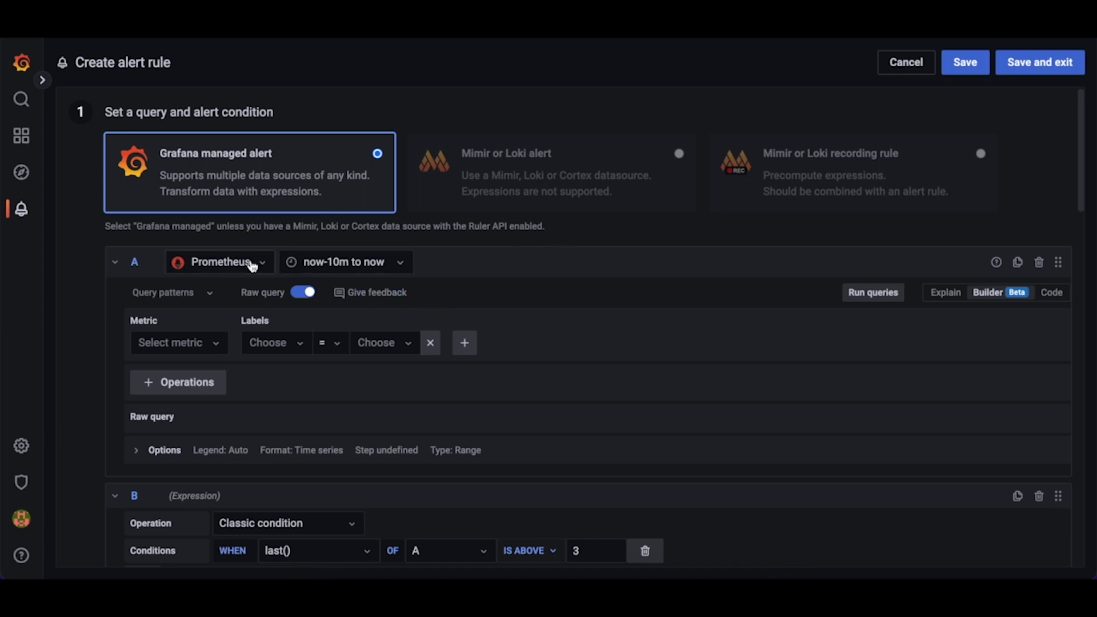
Step: Set query A to http_requests_total filtered to status 500, wrapped in rate()
{"action": "left_click", "coordinate": [190, 343]}
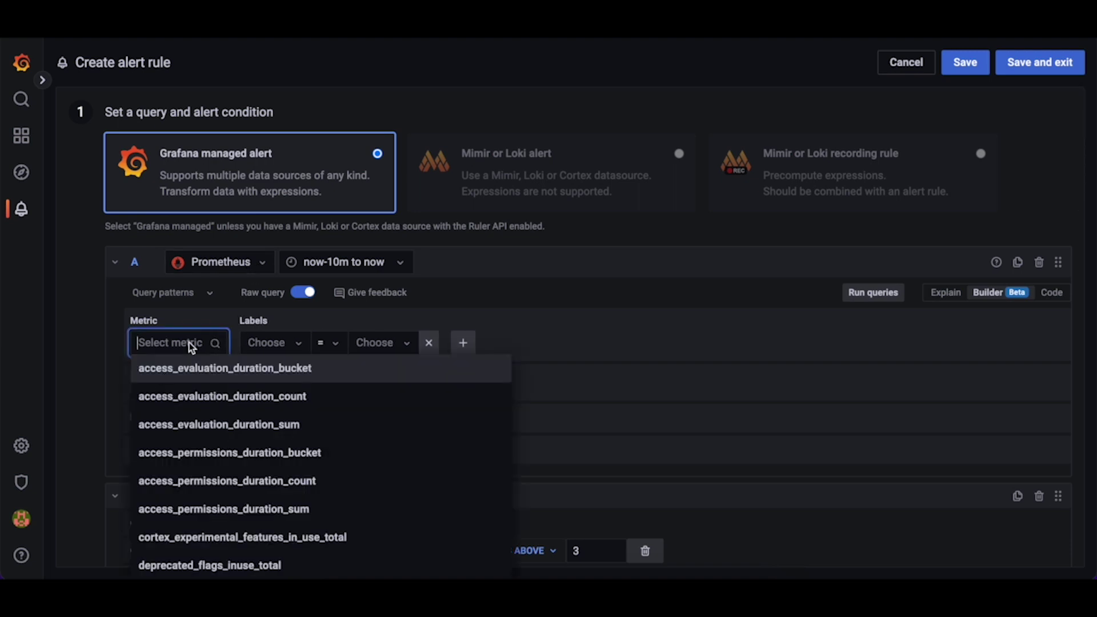
{"action": "type", "text": "http"}
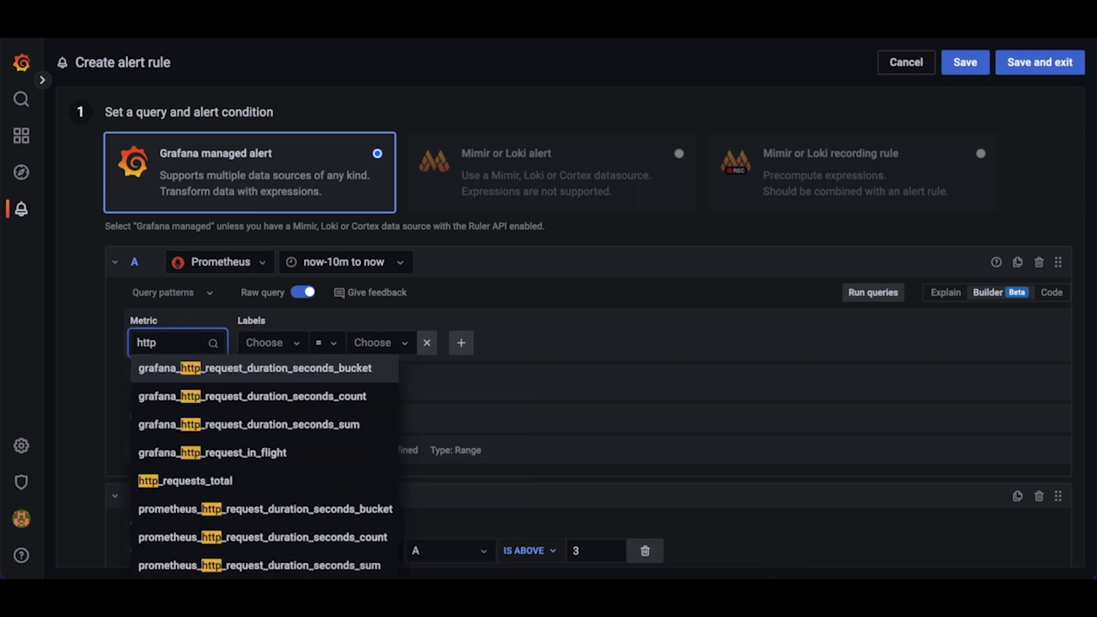
{"action": "left_click", "coordinate": [196, 481]}
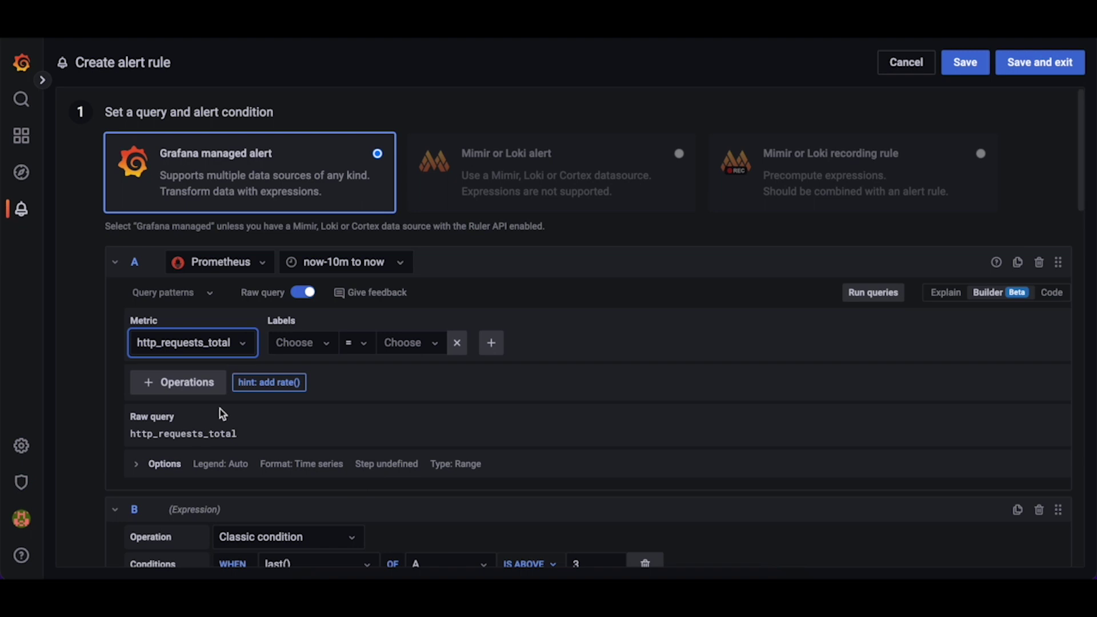
{"action": "left_click", "coordinate": [296, 349]}
{"action": "left_click", "coordinate": [289, 423]}
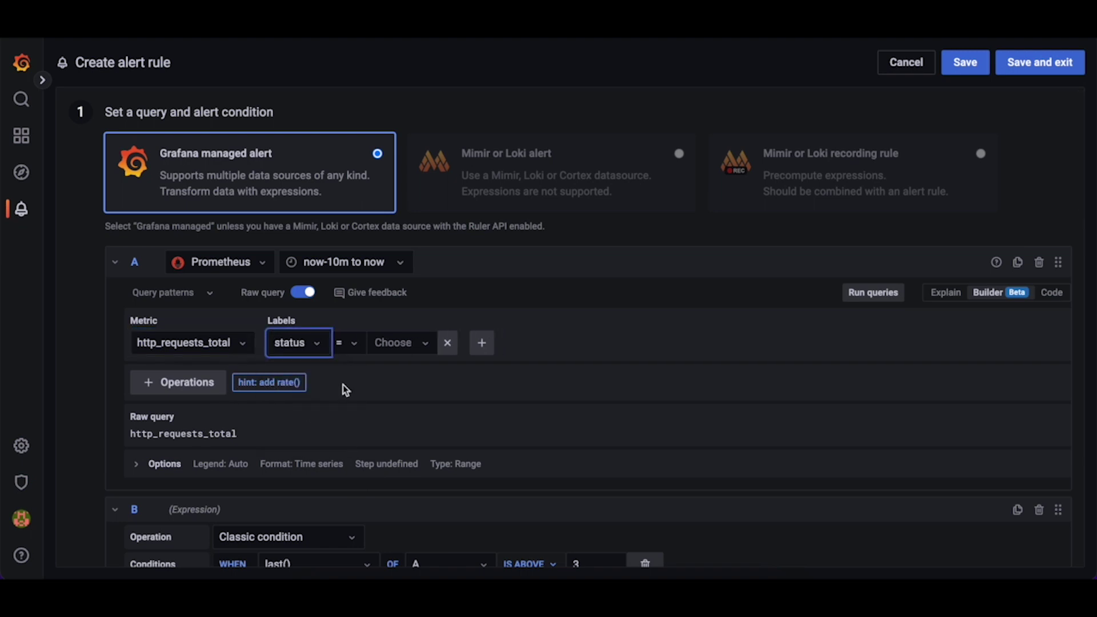
{"action": "left_click", "coordinate": [424, 338]}
{"action": "left_click", "coordinate": [416, 369]}
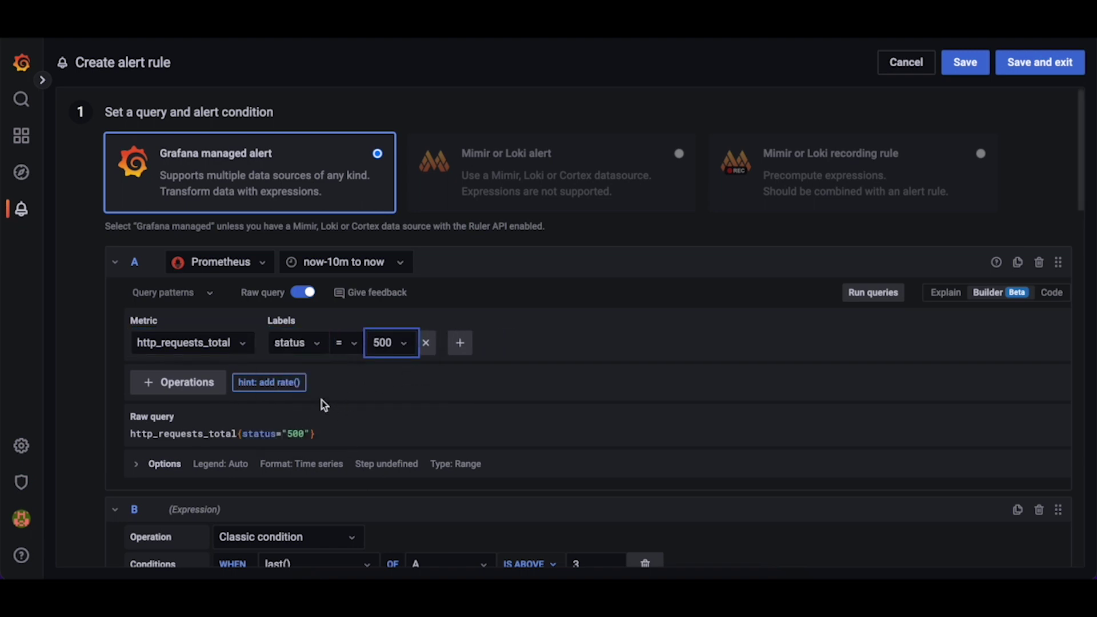
{"action": "left_click", "coordinate": [286, 387]}
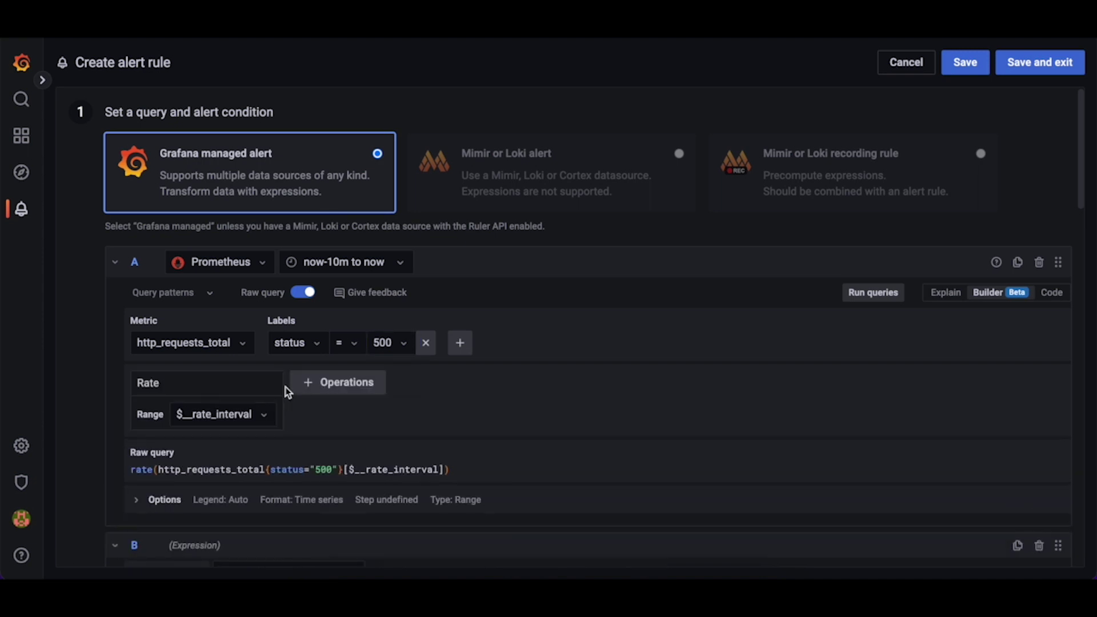
{"action": "scroll", "coordinate": [286, 387], "scroll_direction": "down", "scroll_amount": 3}
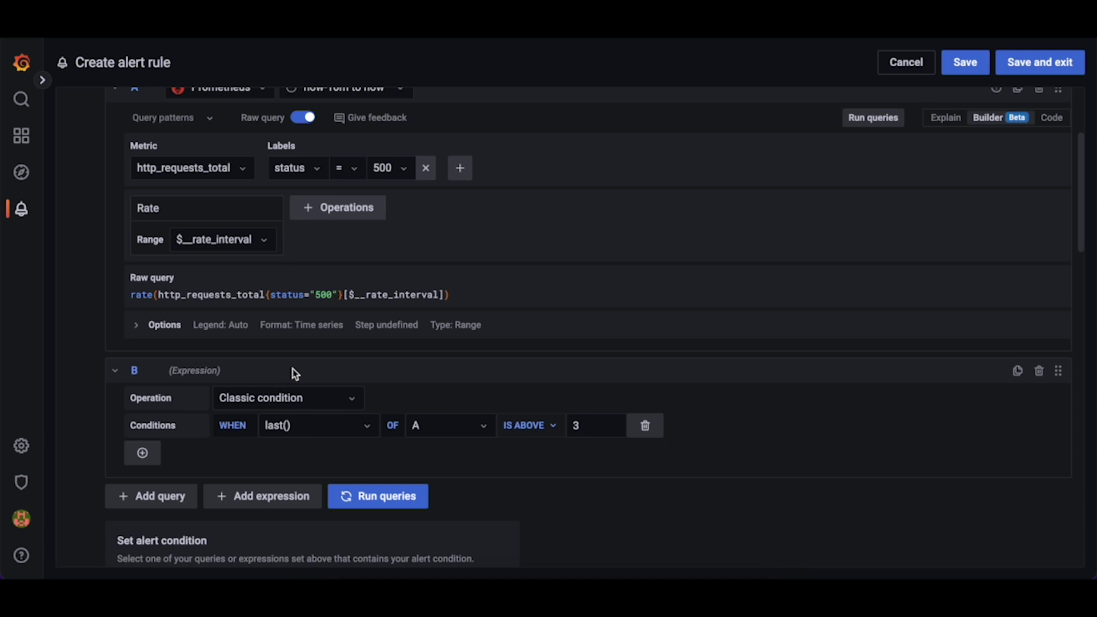
{"action": "left_click", "coordinate": [292, 399]}
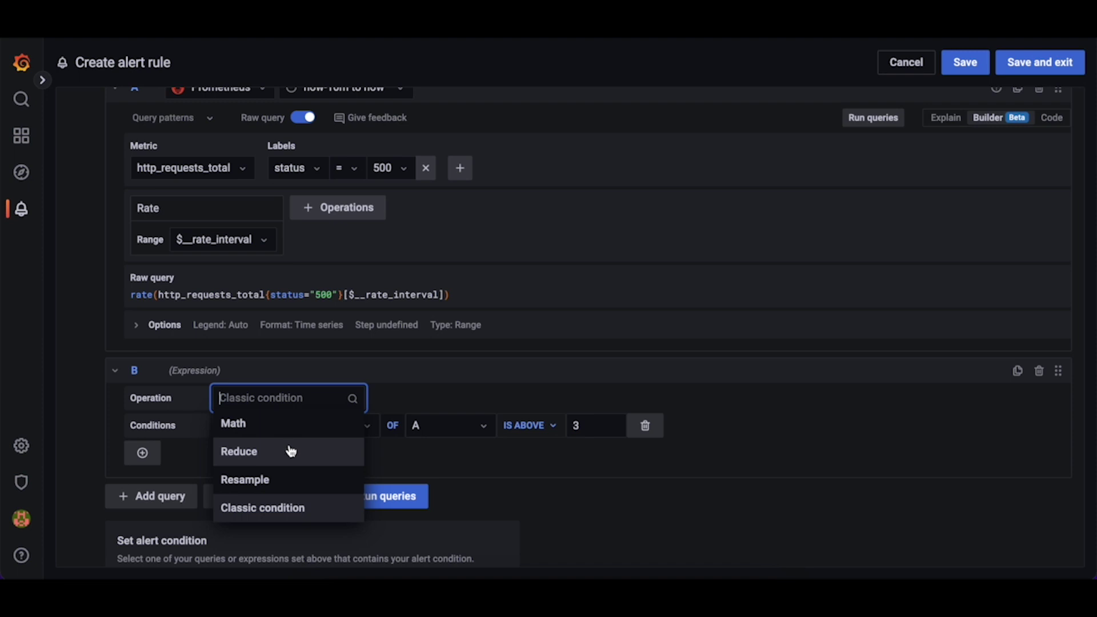
{"action": "left_click", "coordinate": [286, 507]}
{"action": "left_click", "coordinate": [316, 430]}
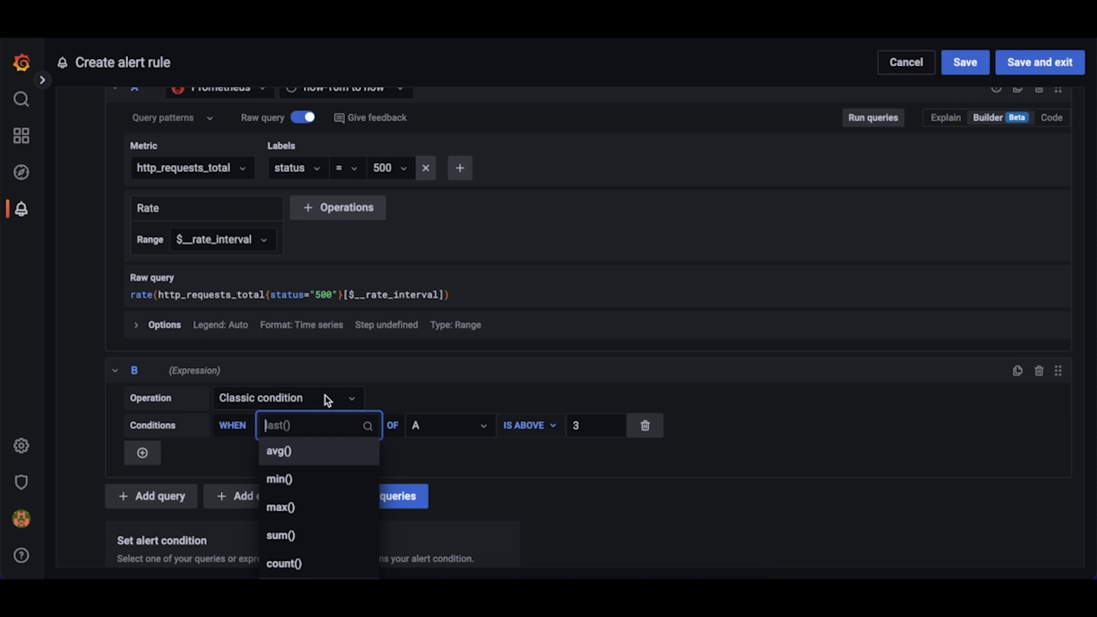
{"action": "left_click", "coordinate": [584, 427]}
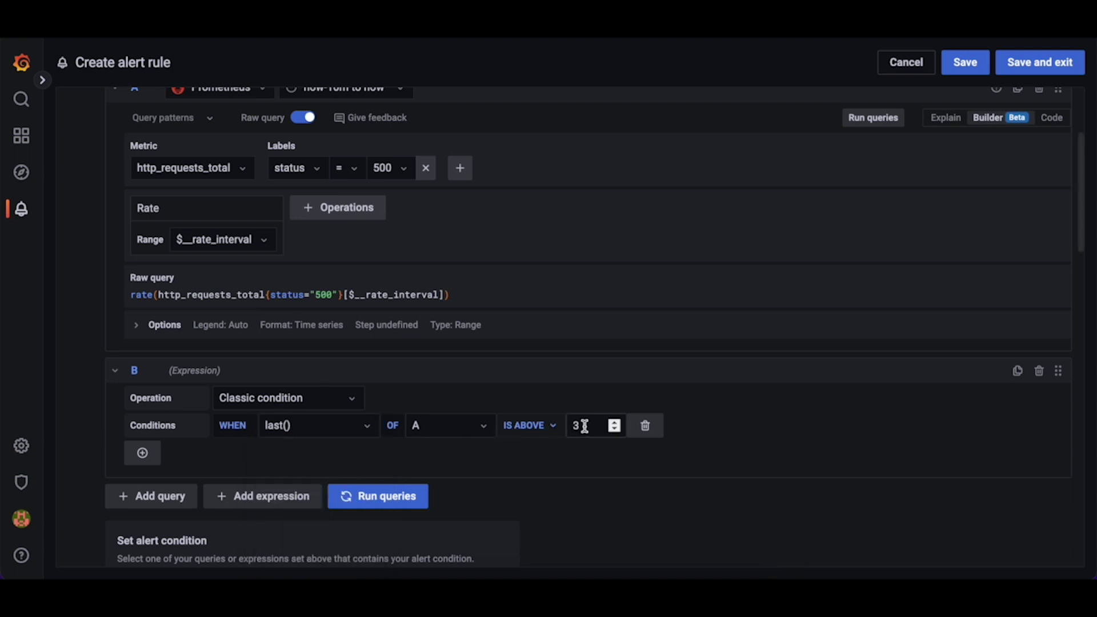
{"action": "left_click", "coordinate": [316, 406]}
Step: Make expression B a Reduce using the Mean function with query A as input
{"action": "left_click", "coordinate": [326, 452]}
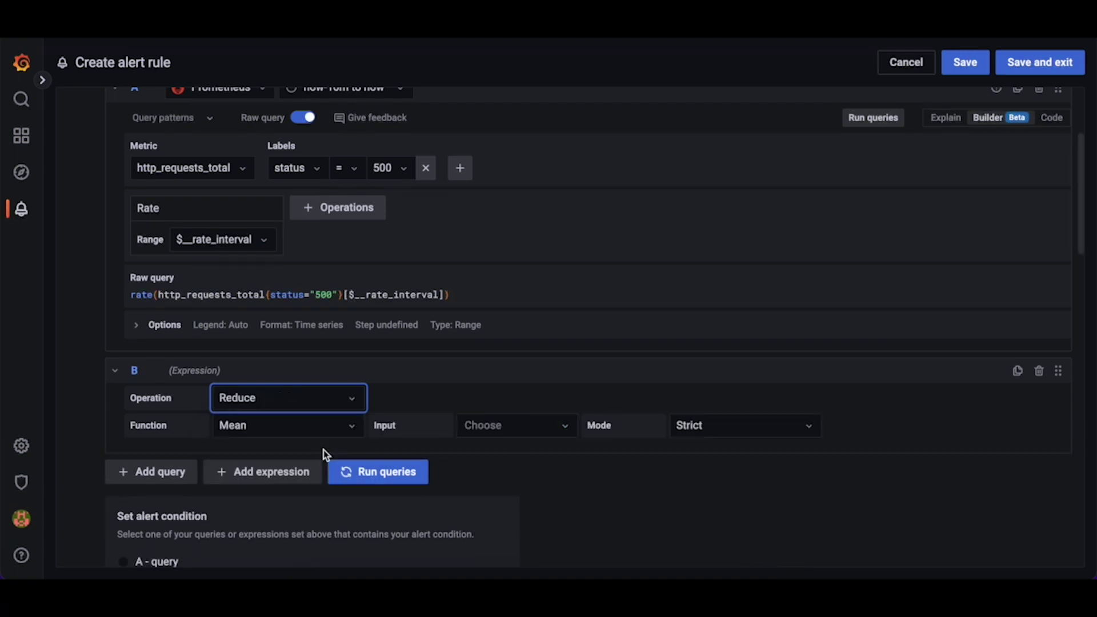
{"action": "left_click", "coordinate": [328, 430]}
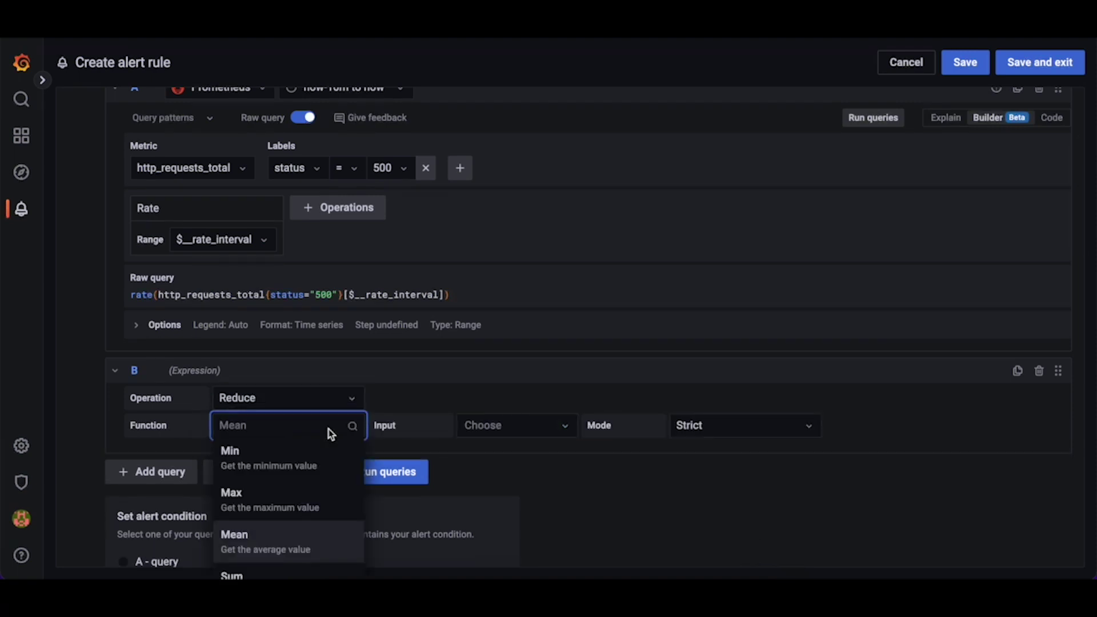
{"action": "left_click", "coordinate": [544, 430]}
{"action": "left_click", "coordinate": [546, 426]}
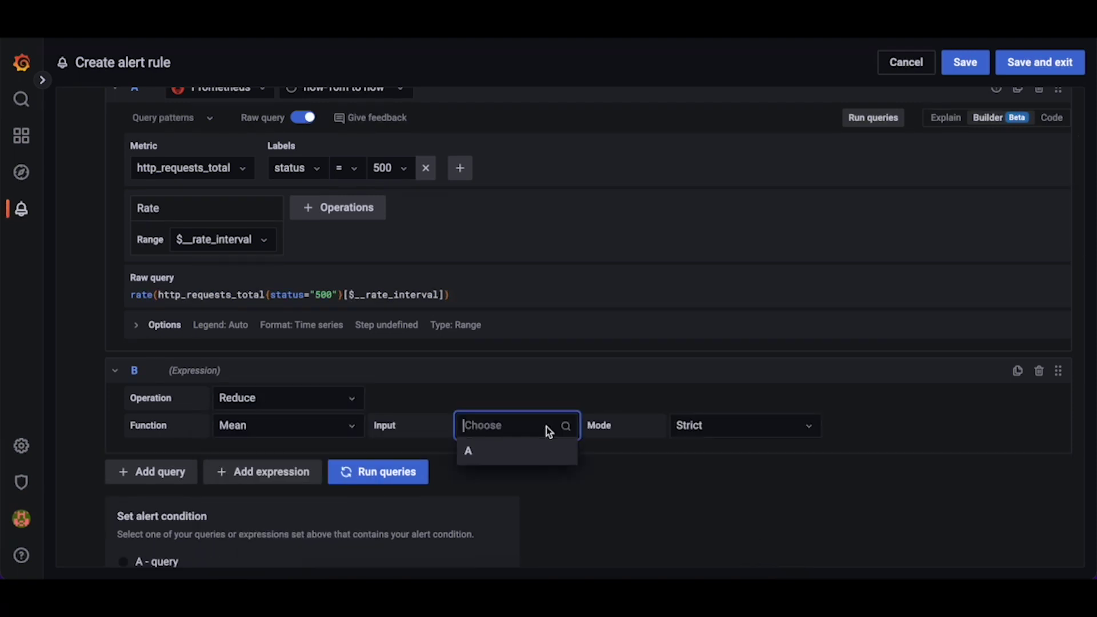
{"action": "left_click", "coordinate": [546, 455]}
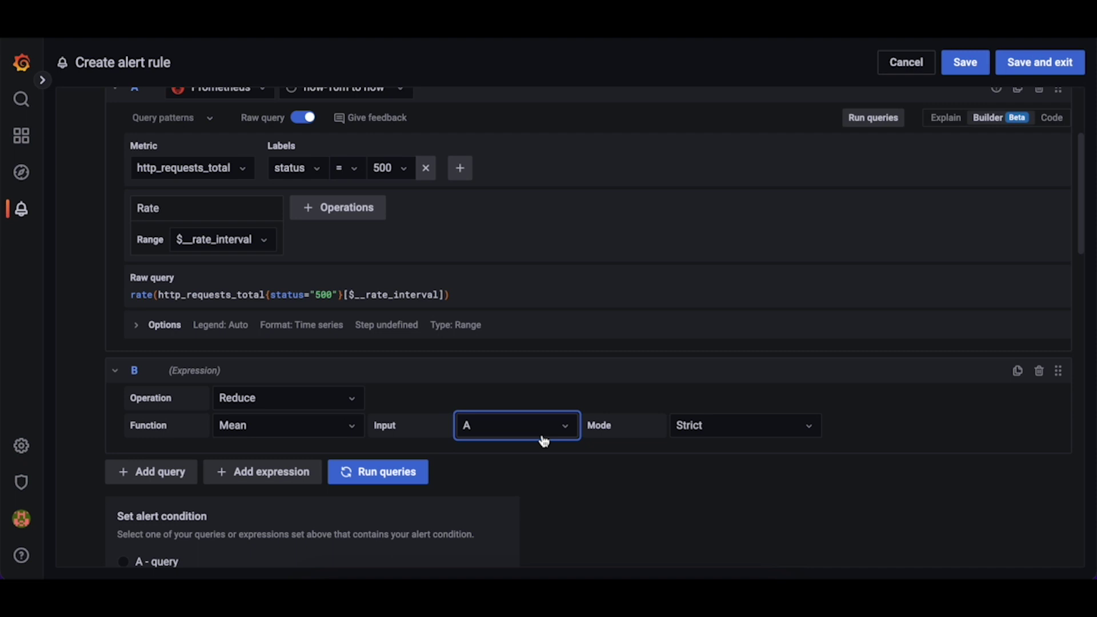
{"action": "scroll", "coordinate": [543, 443], "scroll_direction": "down", "scroll_amount": 5}
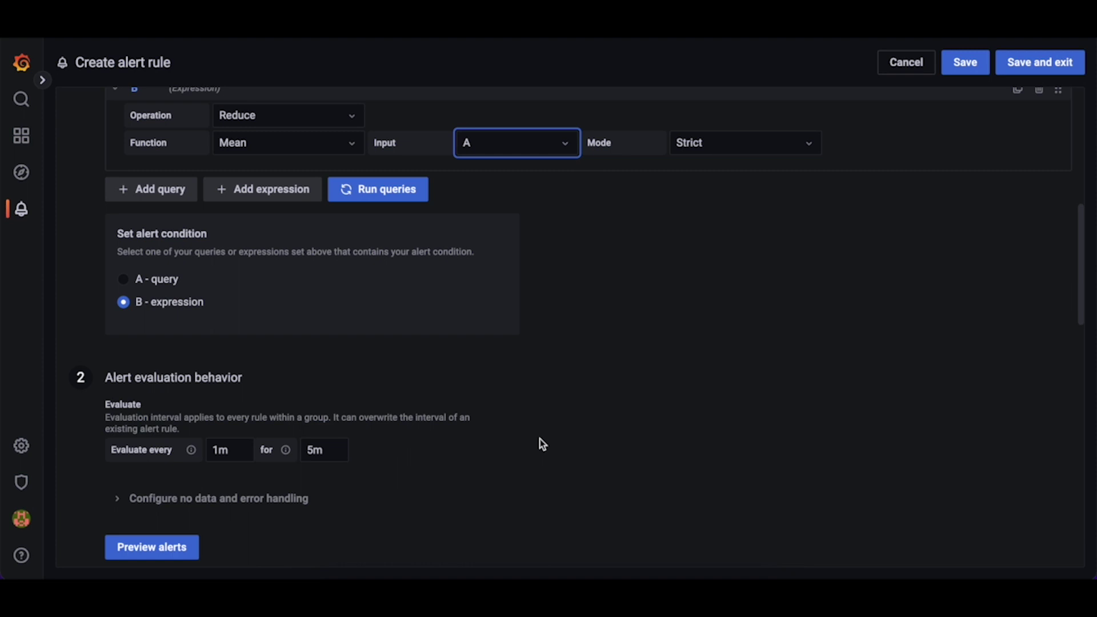
{"action": "scroll", "coordinate": [543, 444], "scroll_direction": "down", "scroll_amount": 1}
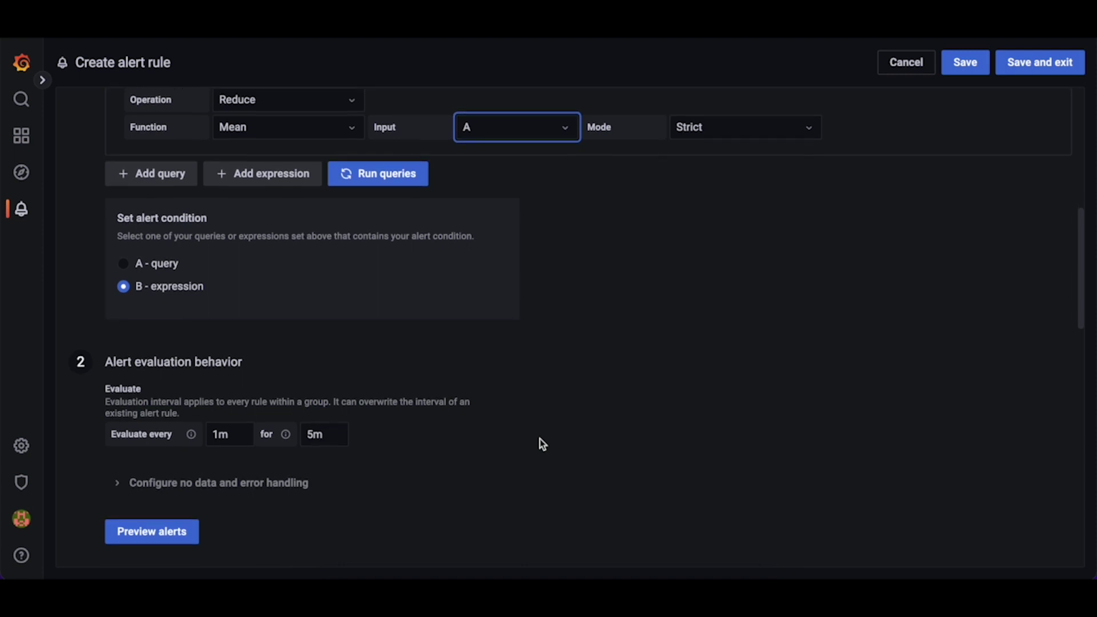
{"action": "scroll", "coordinate": [540, 443], "scroll_direction": "down", "scroll_amount": 10}
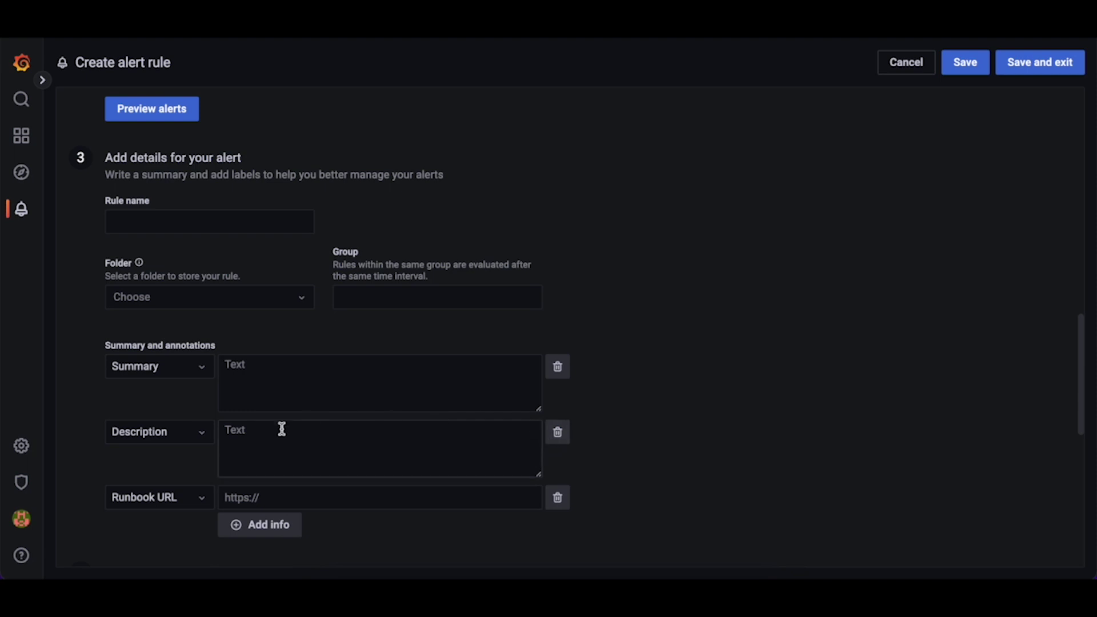
Step: Name the alert rule 'HTTP Request Failures'
{"action": "left_click", "coordinate": [237, 224]}
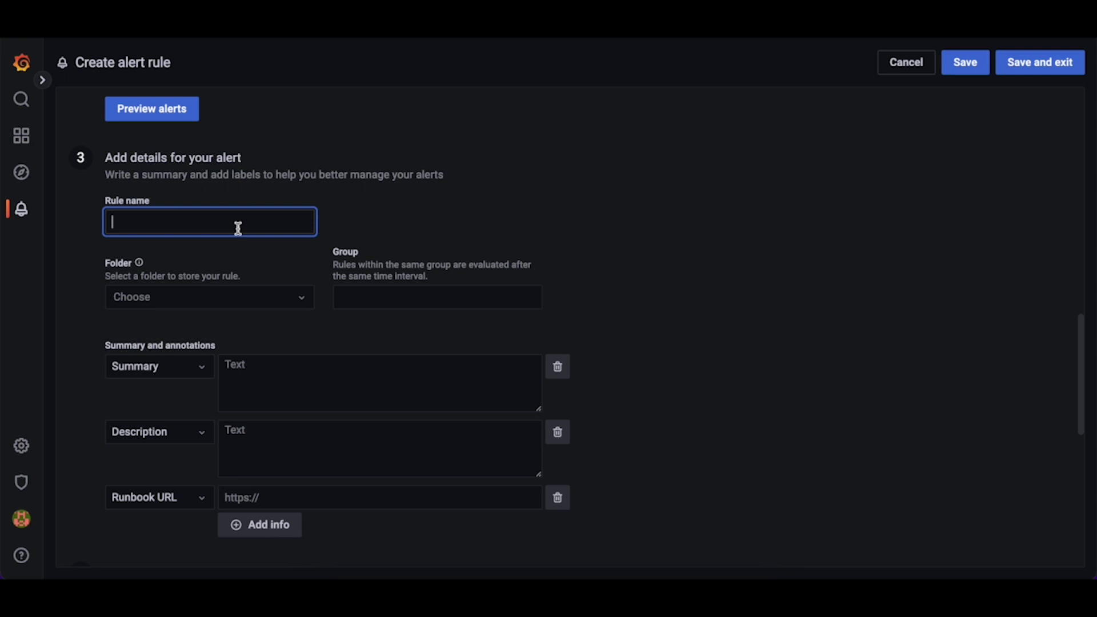
{"action": "type", "text": "HTTP Request Failu"}
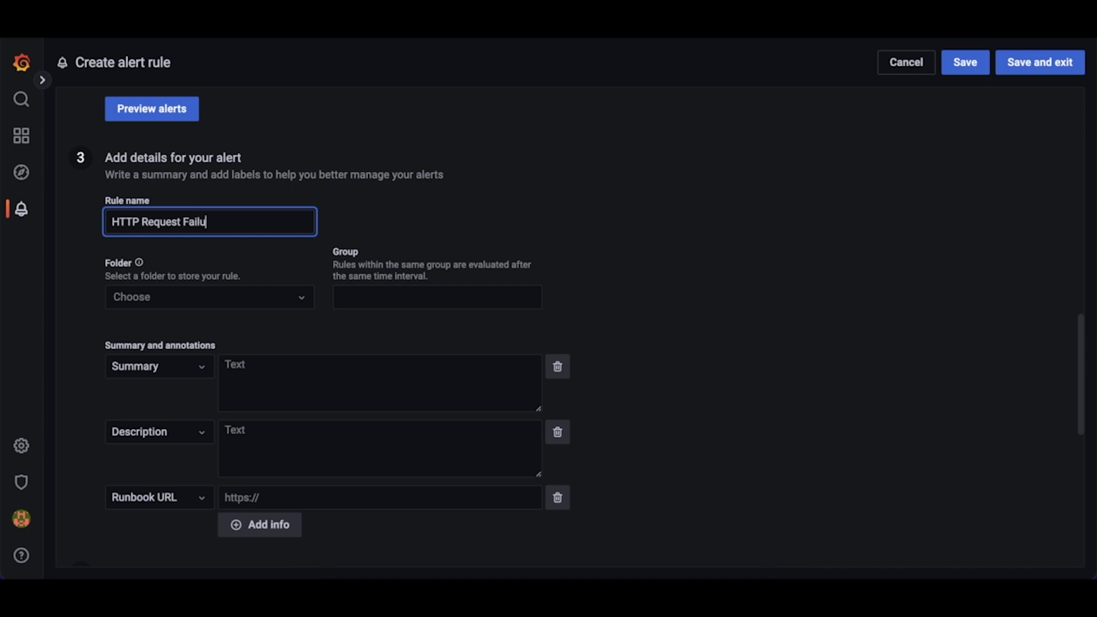
{"action": "type", "text": "res"}
Step: Place the rule in the HTTP Monitoring folder and HTTP Monitoring group, then save it
{"action": "left_click", "coordinate": [238, 298]}
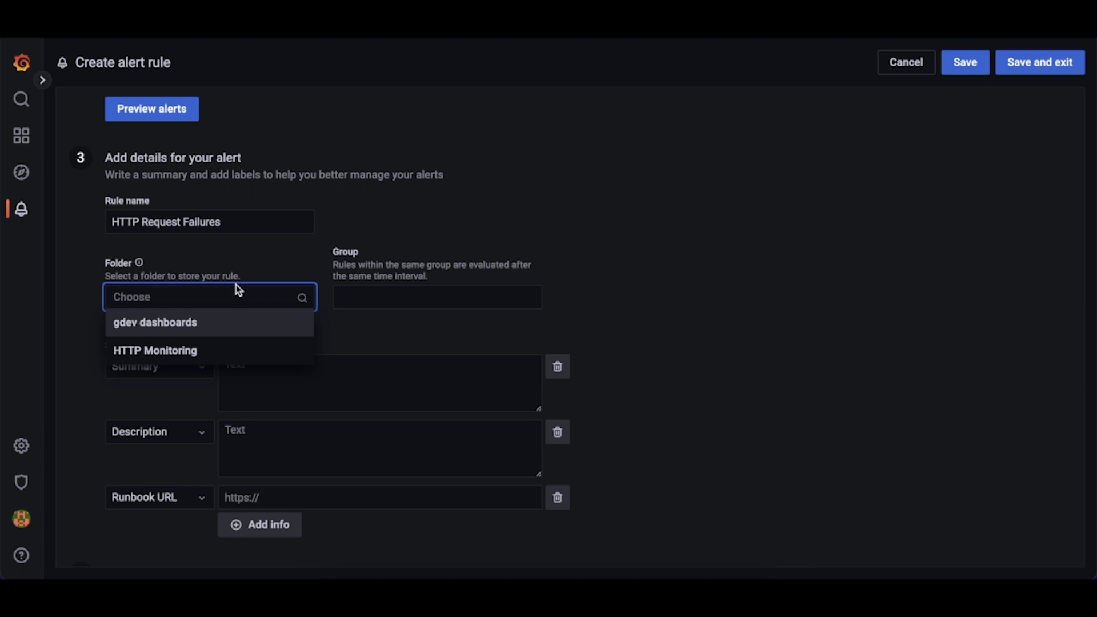
{"action": "left_click", "coordinate": [239, 349]}
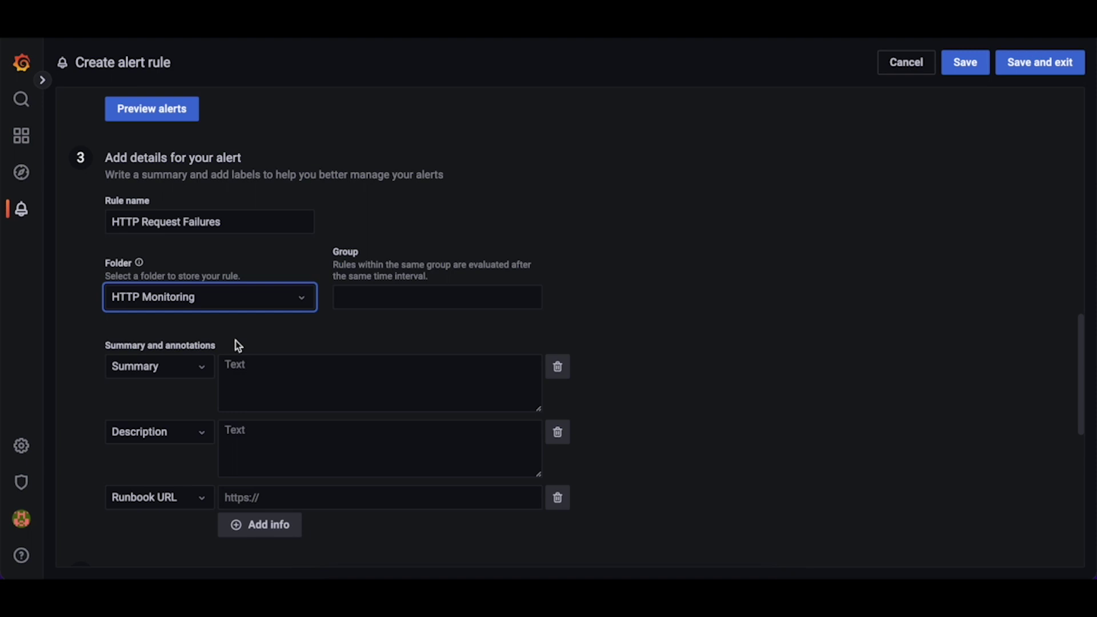
{"action": "left_click", "coordinate": [366, 302]}
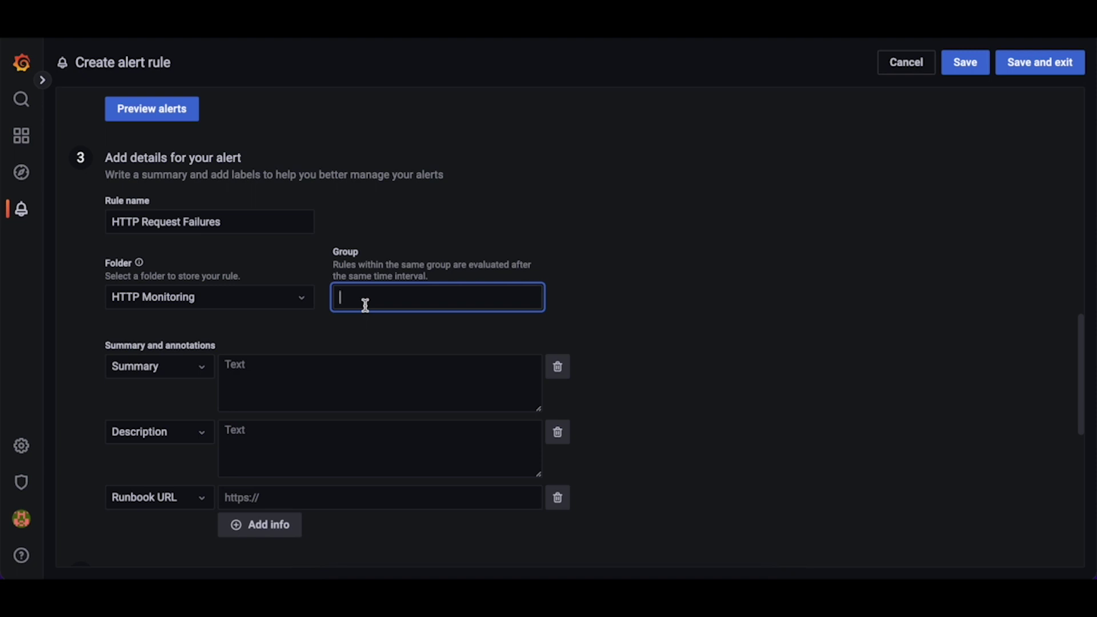
{"action": "type", "text": "HTTP Monitoring"}
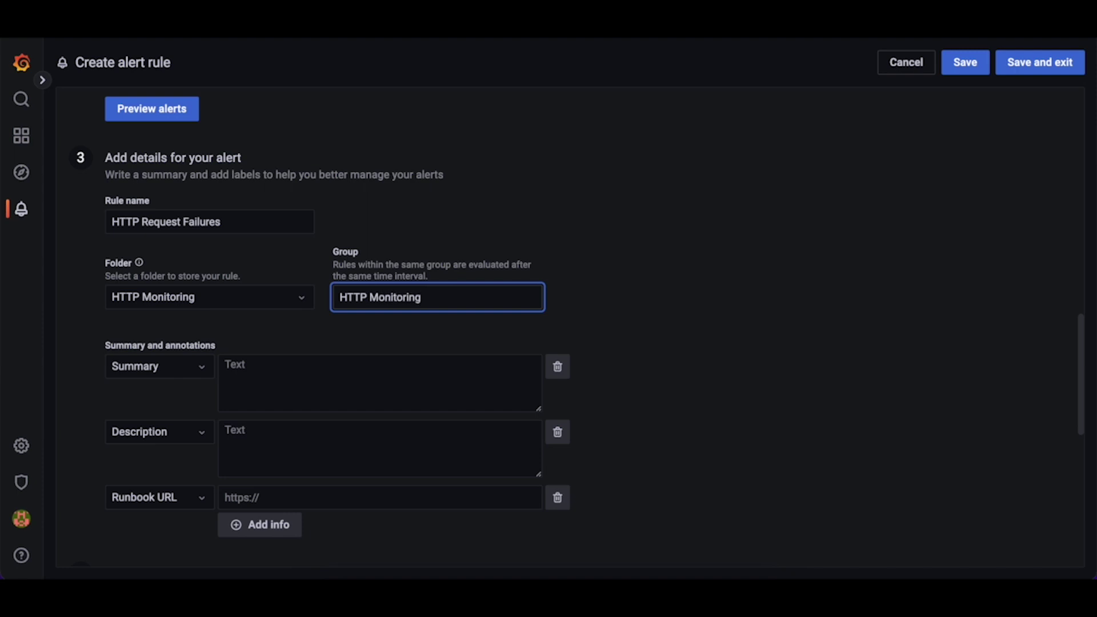
{"action": "left_click", "coordinate": [970, 64]}
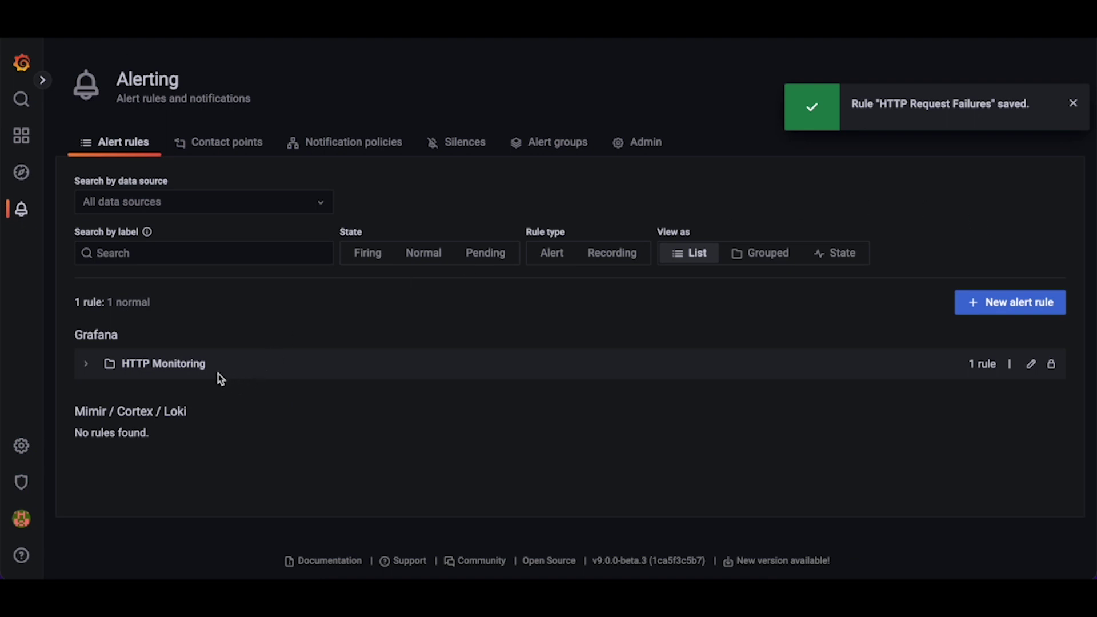
Step: Expand the HTTP Monitoring folder to show HTTP Request Failures in Normal state
{"action": "left_click", "coordinate": [91, 365]}
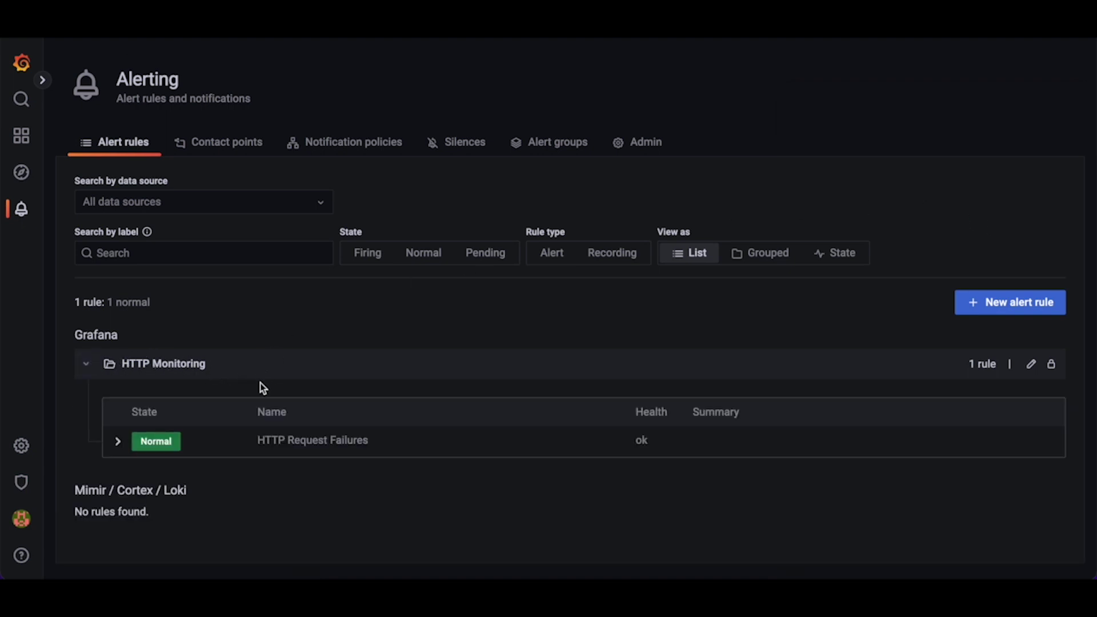